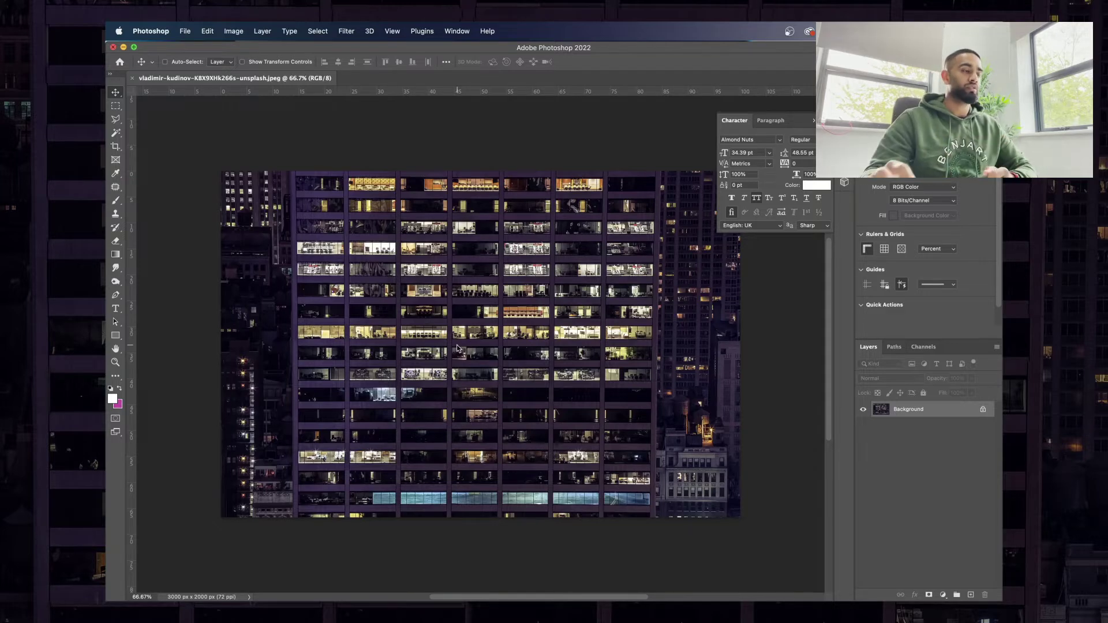
Step: Zoom in and draw a rectangular marquee selection around one dark, unlit office window
left_click(112, 108)
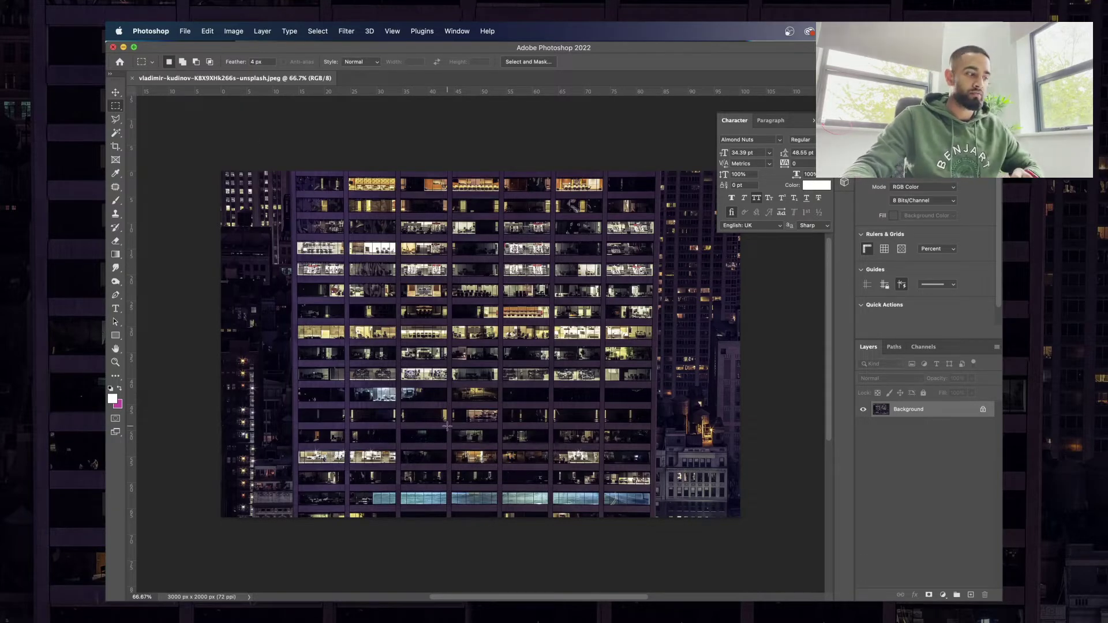
scroll(447, 428, "up", 5)
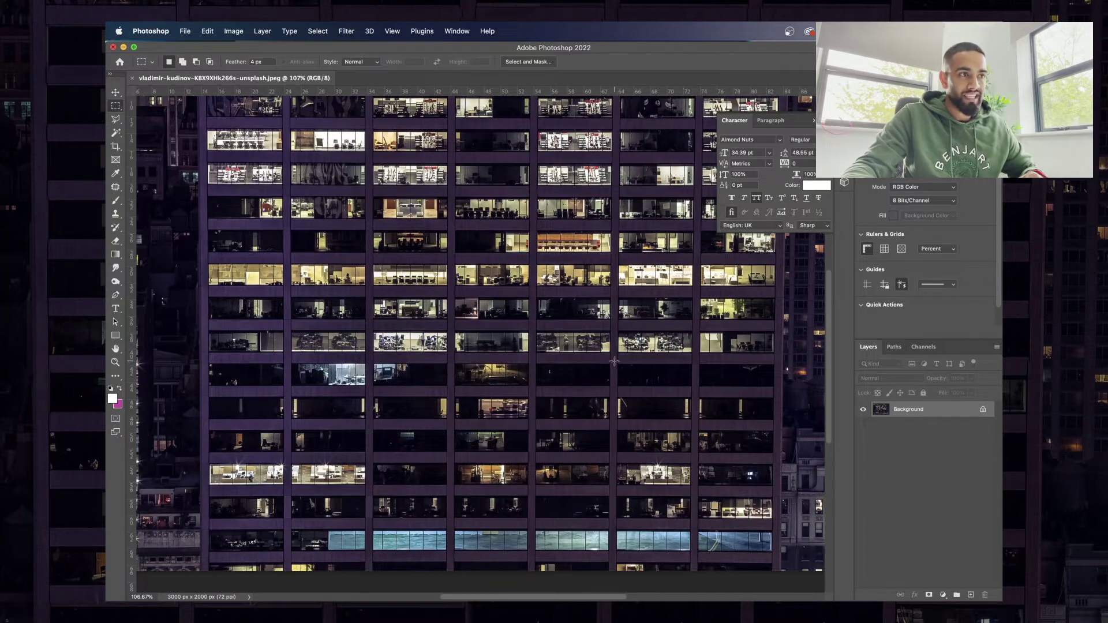
scroll(615, 361, "up", 2)
scroll(497, 381, "up", 2)
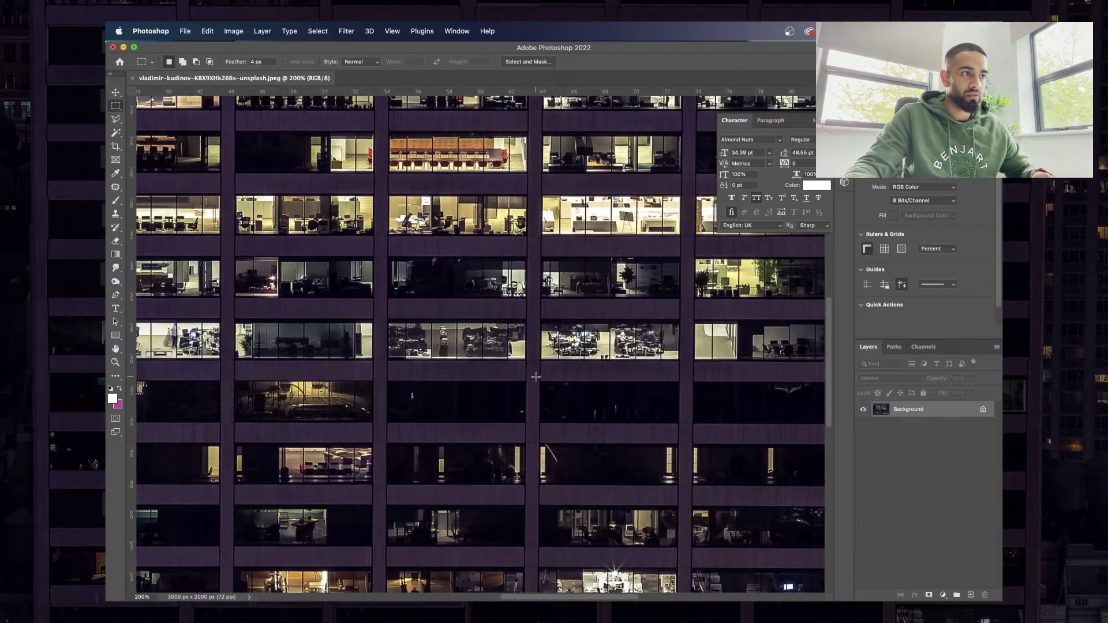
left_click_drag(536, 377, 685, 427)
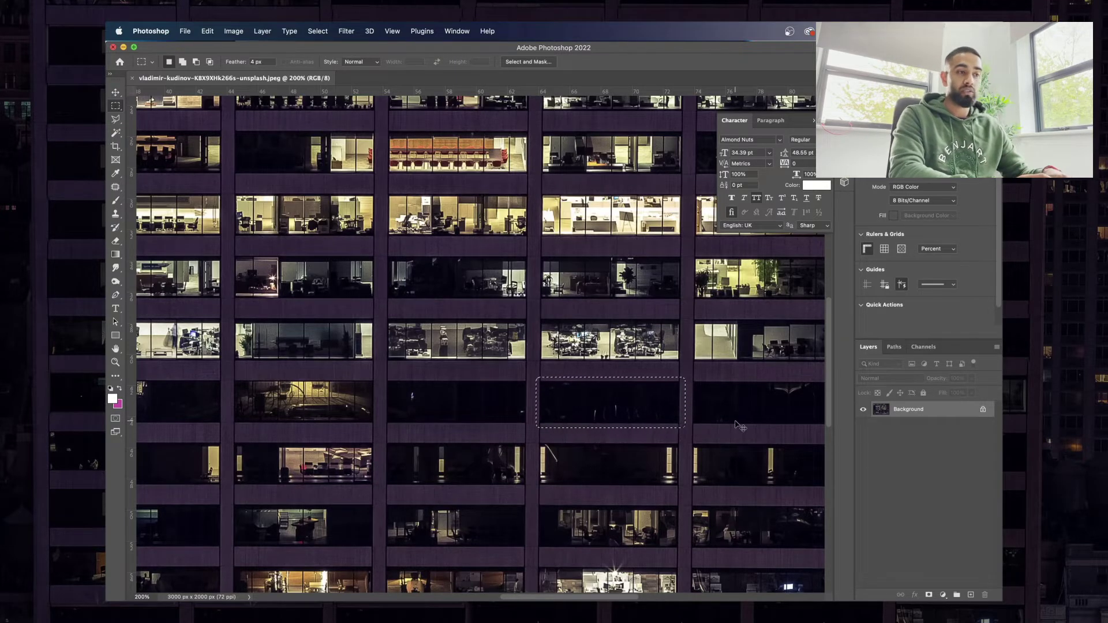
Step: Copy the dark window onto Layer 1 and drag copies of it over lit central windows
key("super+j")
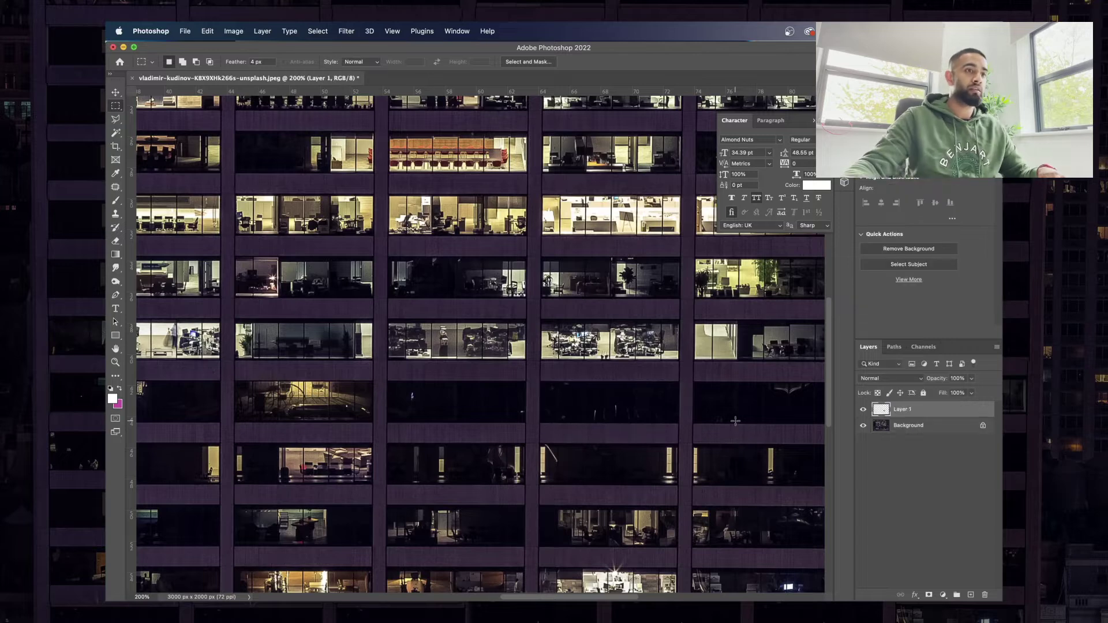
key("v")
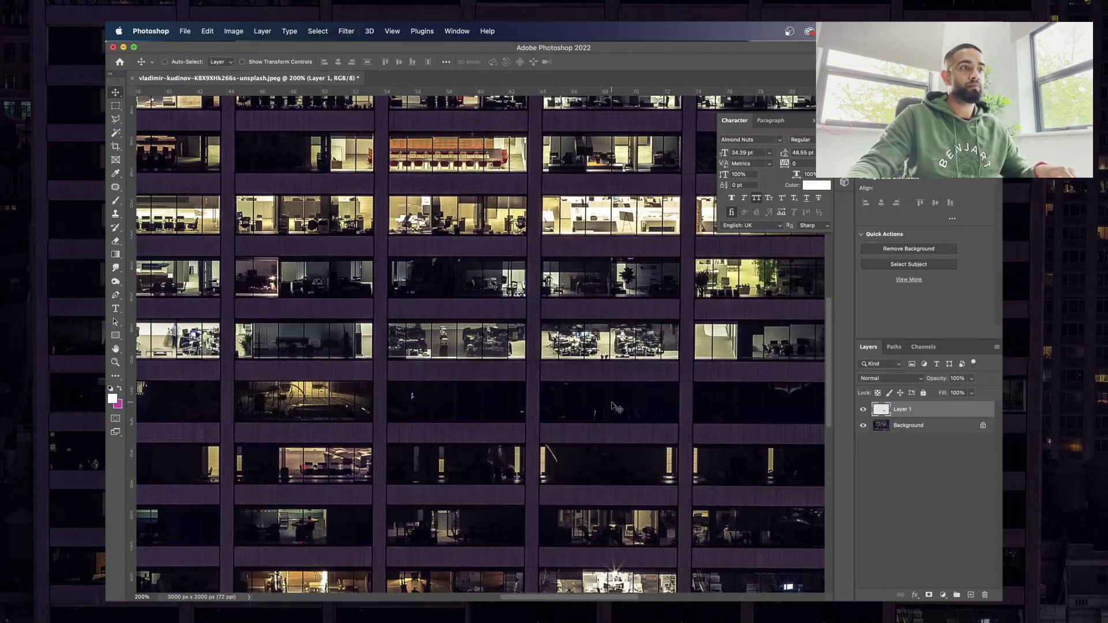
left_click_drag(631, 405, 623, 345)
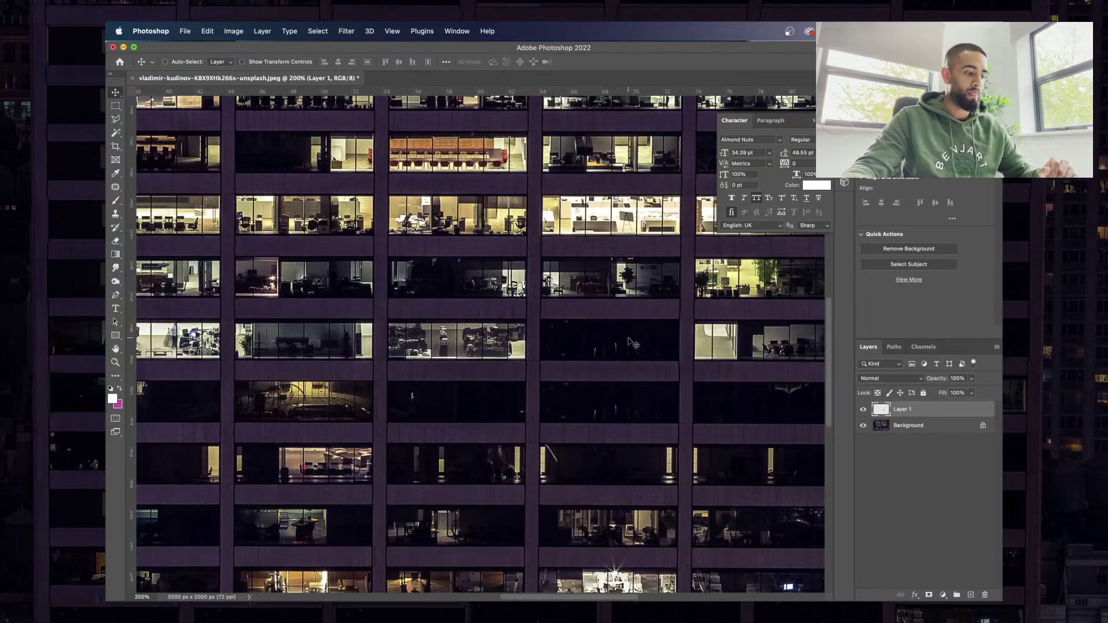
left_click_drag(633, 344, 635, 223)
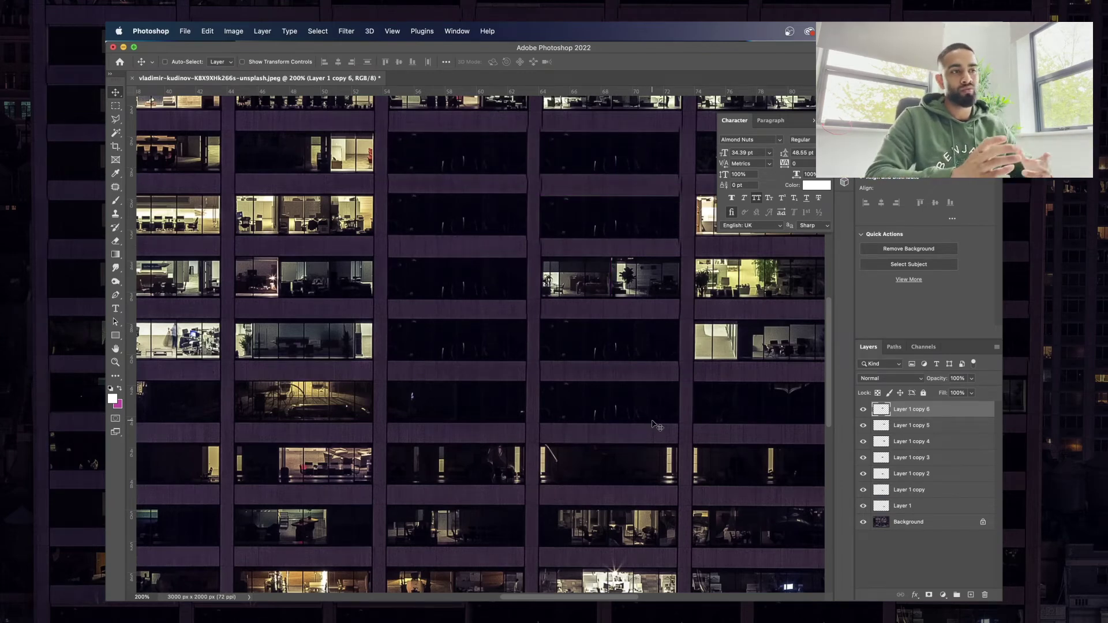
Step: Marquee another dark window on the Background and copy it onto a new Layer 2
left_click(115, 107)
left_click(911, 526)
scroll(507, 443, "down", 2)
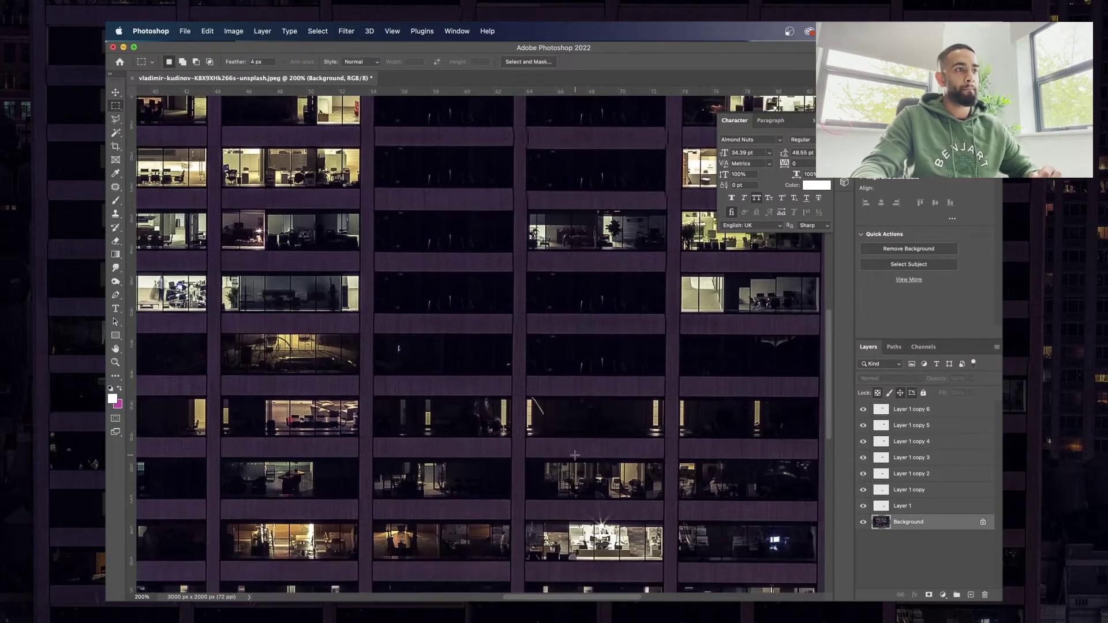
scroll(490, 442, "left", 10)
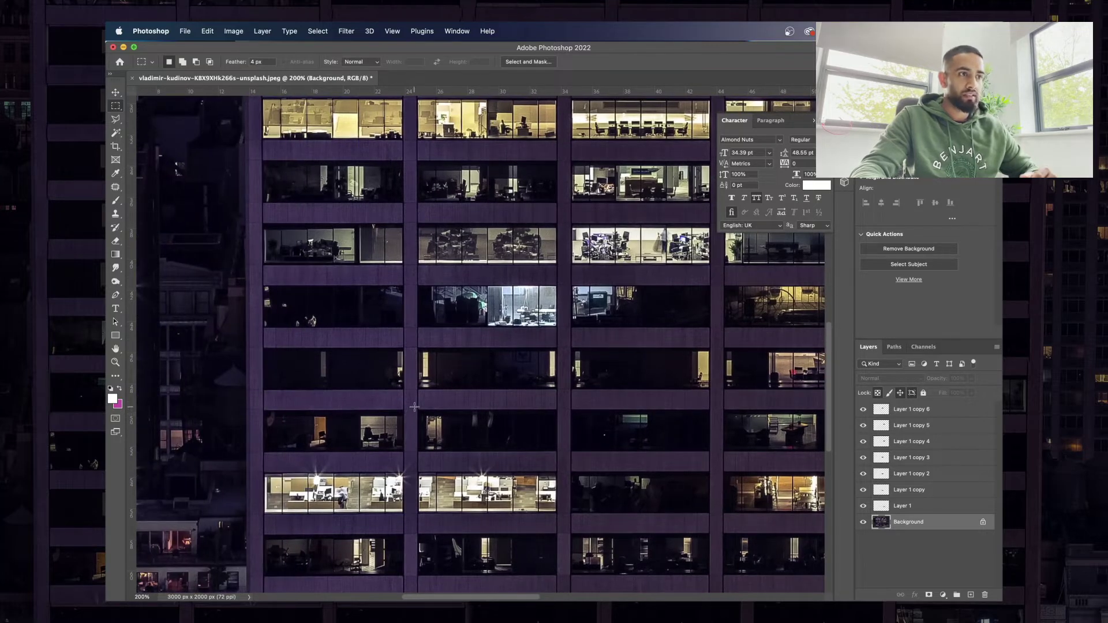
scroll(414, 407, "right", 2)
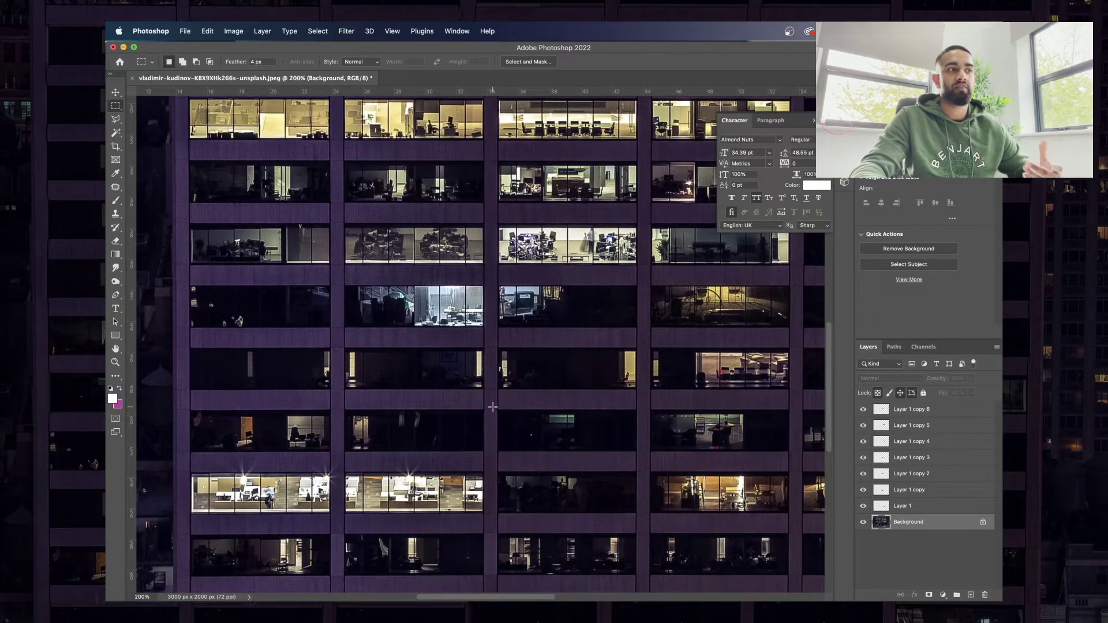
left_click_drag(494, 407, 639, 453)
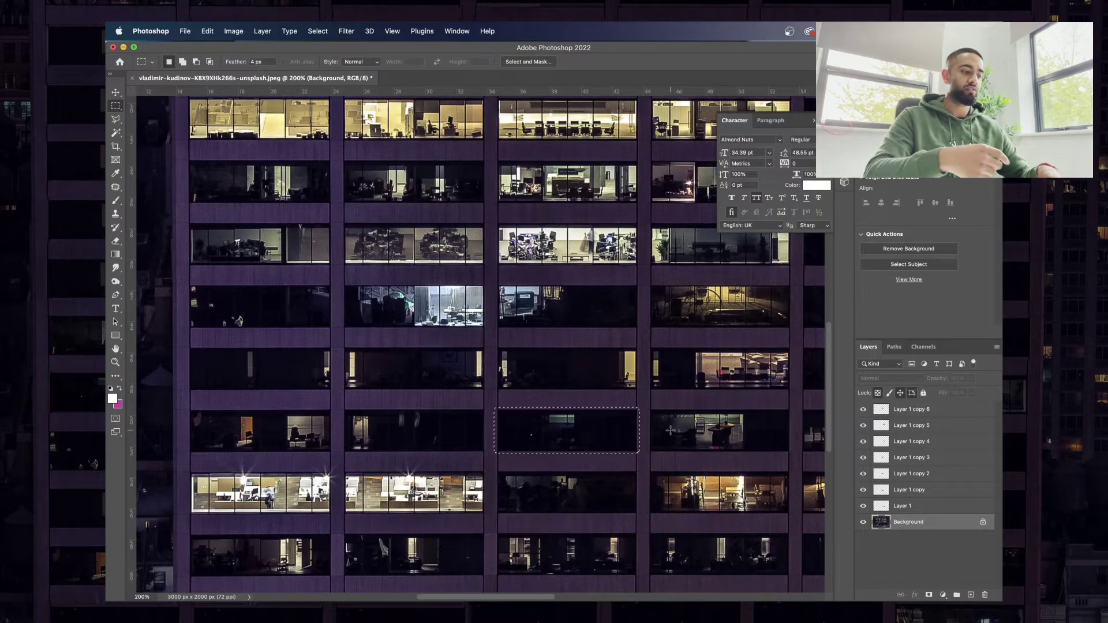
key("ctrl+j")
Step: Move and duplicate the Layer 2 and Layer 3 patches over lit windows in the left columns and top row
key("v")
left_click_drag(576, 430, 413, 246)
left_click_drag(414, 245, 259, 245)
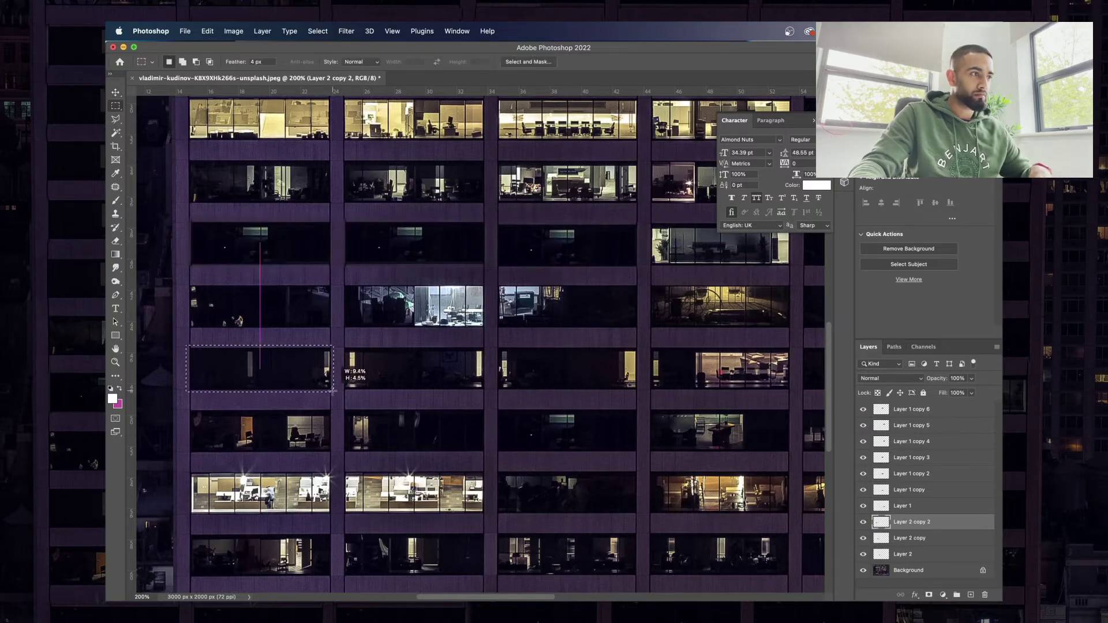
left_click(908, 570)
key("ctrl+j")
left_click_drag(260, 161, 454, 182)
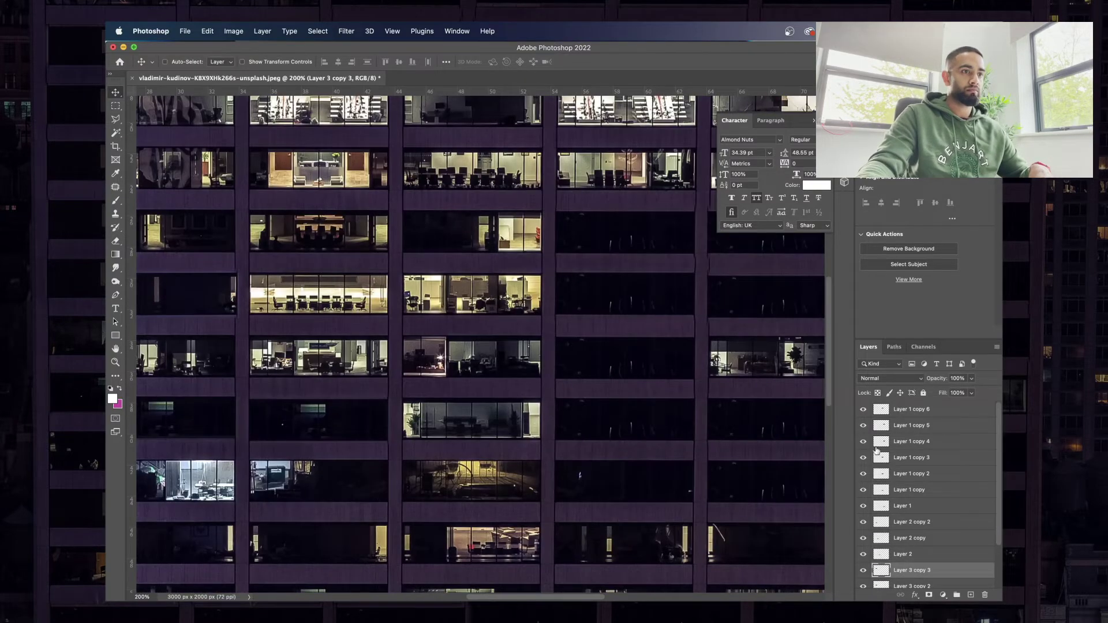
left_click_drag(722, 284, 335, 318)
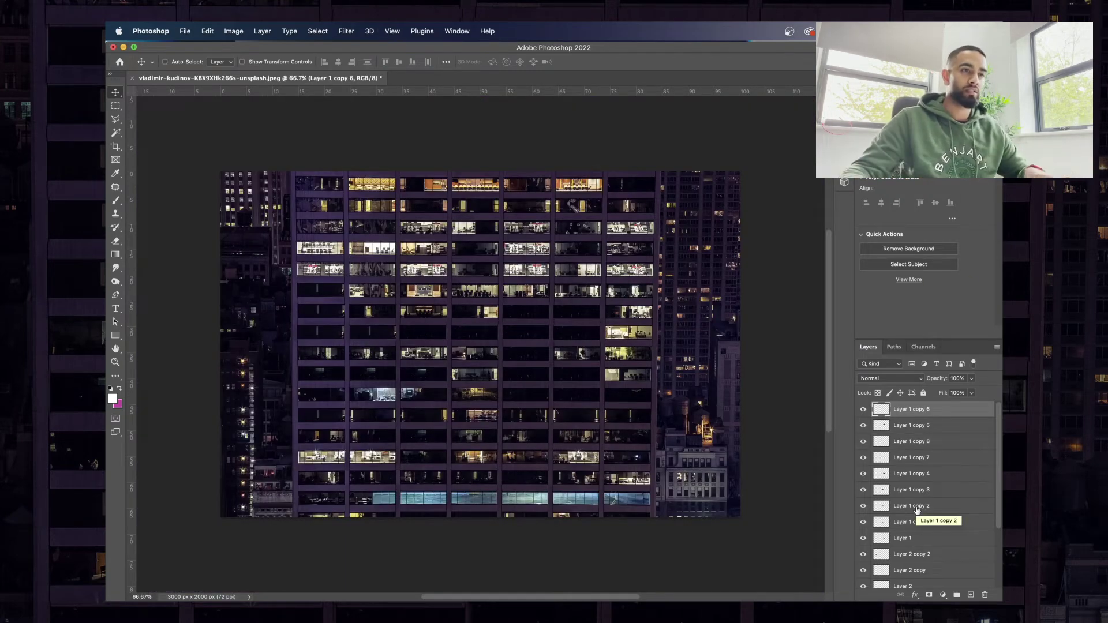
Step: Toggle the Layer 1 copy layers' visibility to see which window each patch covers
left_click(913, 506)
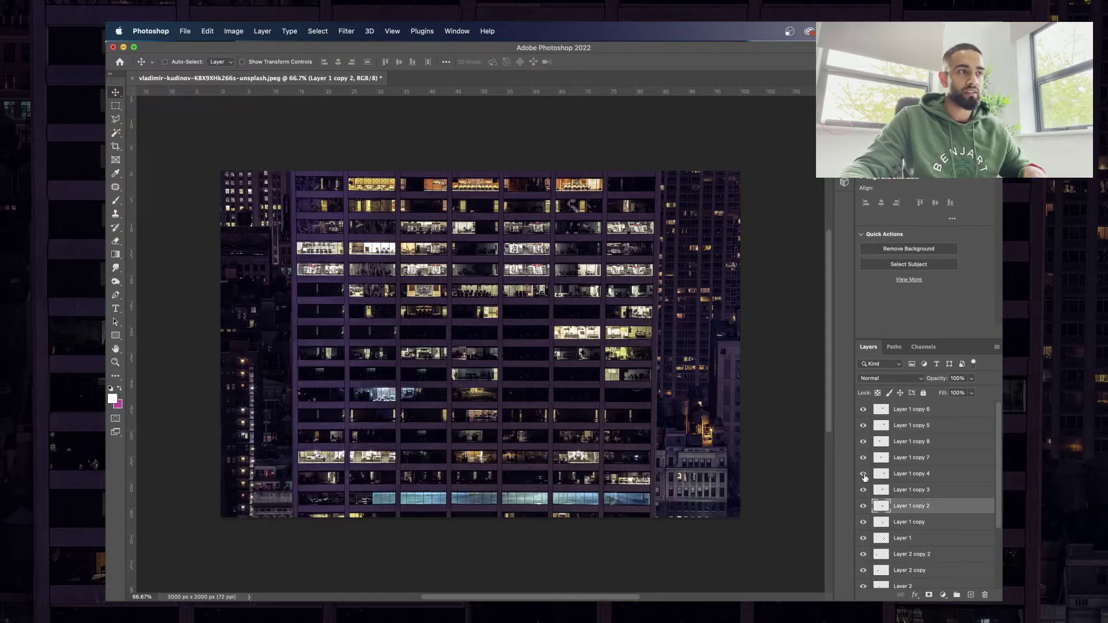
left_click(863, 508)
left_click(863, 507)
left_click(863, 523)
left_click(863, 522)
left_click(863, 538)
left_click(863, 538)
left_click(863, 522)
left_click(862, 508)
left_click(863, 489)
left_click(863, 489)
left_click(865, 488)
Step: Merge Layer 1 copy 3 through Layer 1 copy, move it to the top, and name it 'DARKROOM 3 1'
left_click(892, 490)
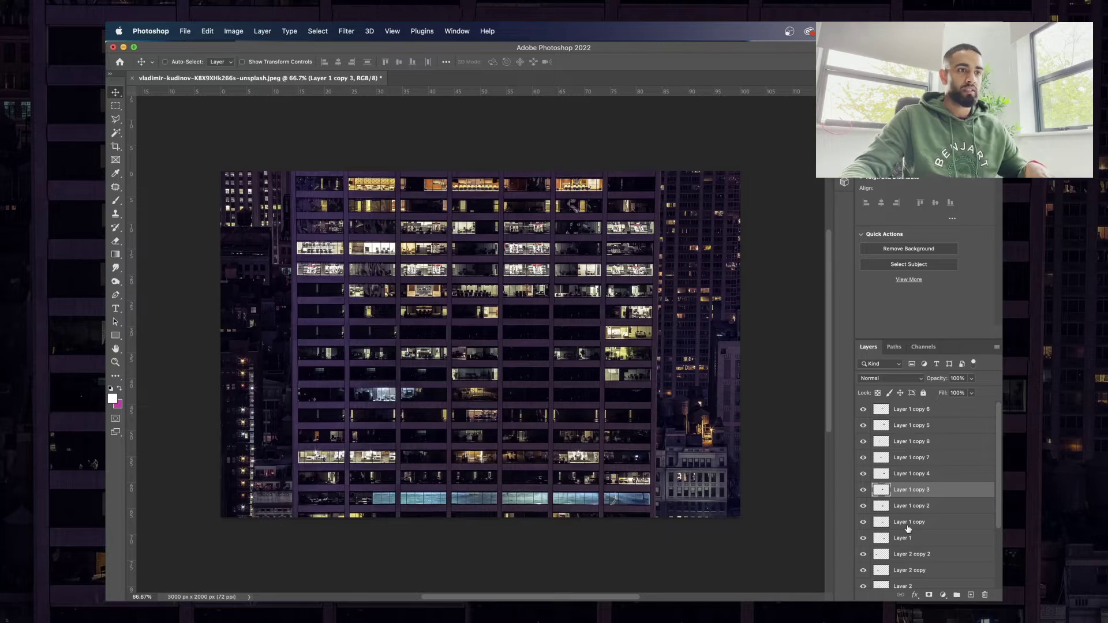
left_click(909, 523, "shift")
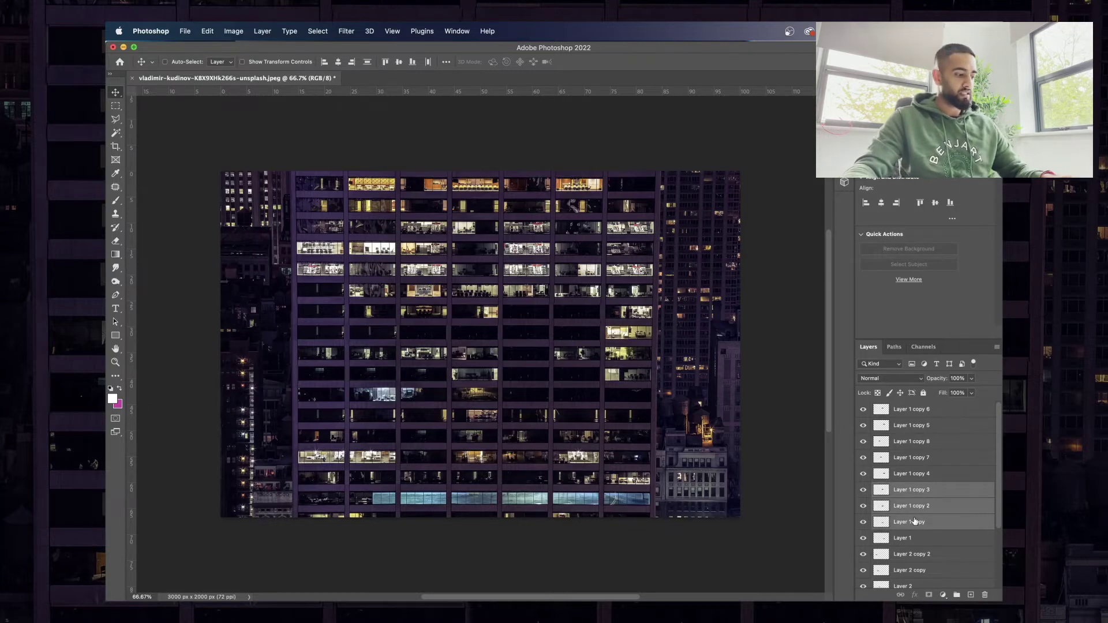
key("super+e")
left_click_drag(906, 488, 915, 411)
double_click(914, 410)
type("DARKROO")
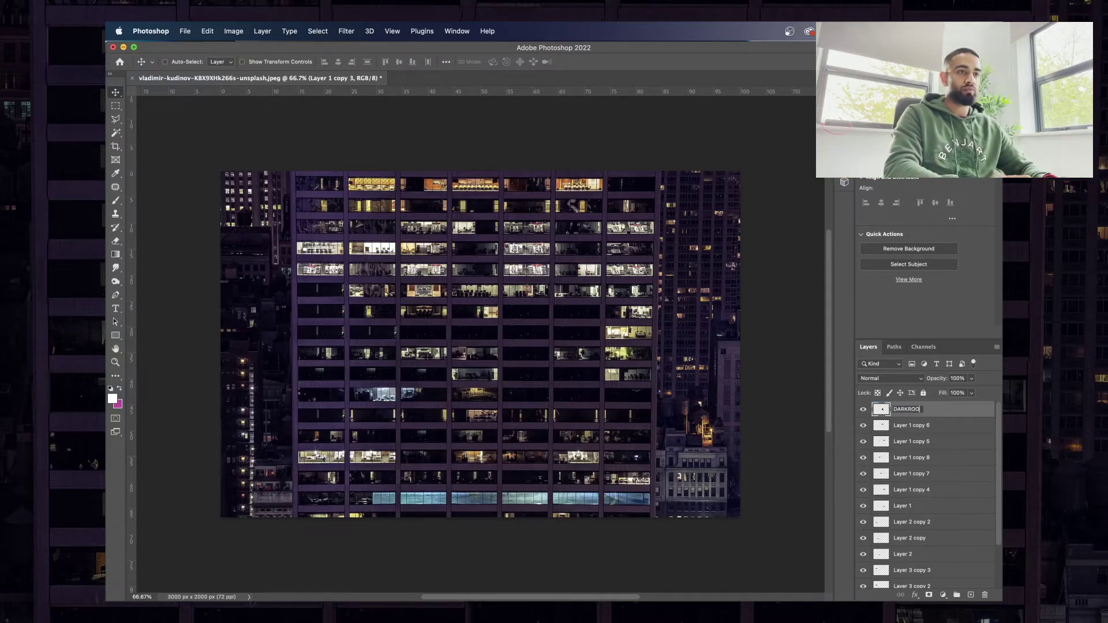
type("M 3 1")
key("Return")
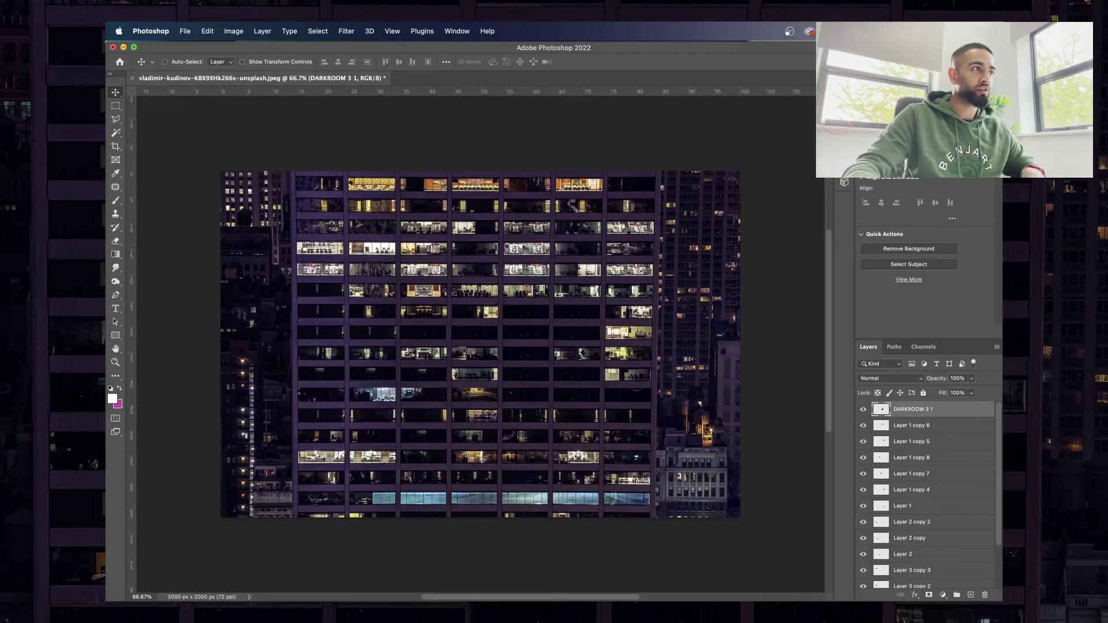
Step: Merge the four Layer 3 patch layers, move the result to the top, and name it 'DARK ROOM 3 2'
left_click(188, 64)
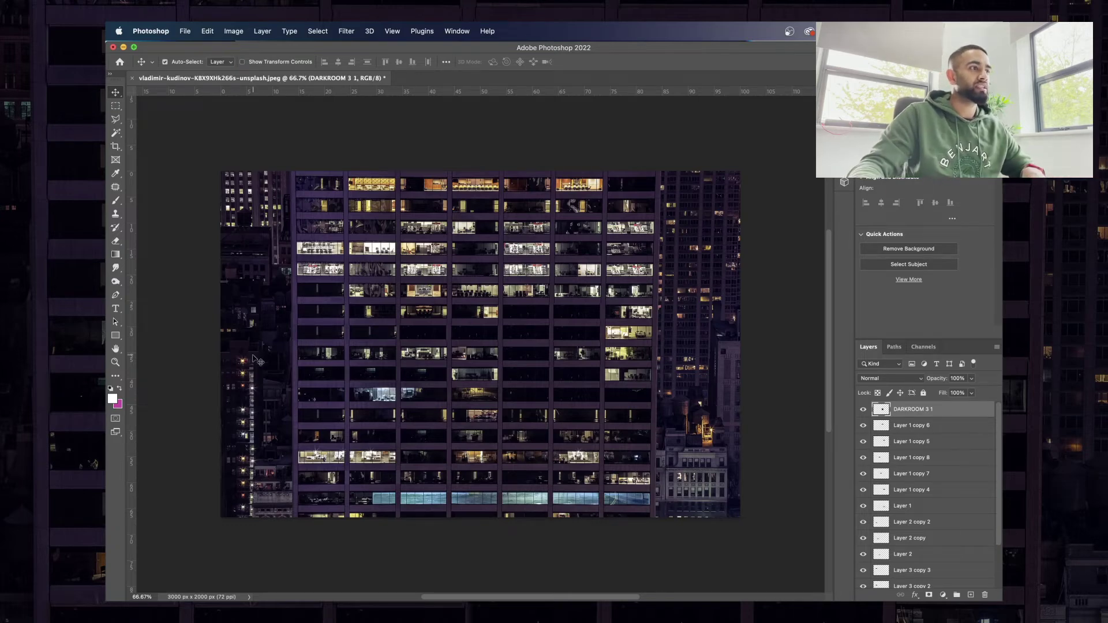
left_click(328, 291)
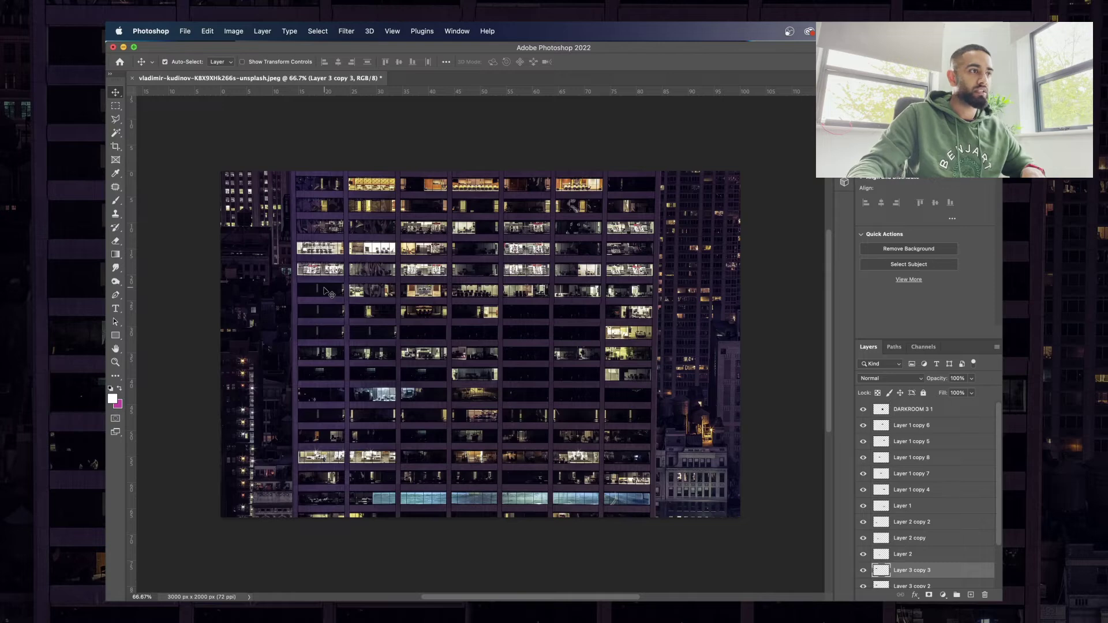
left_click(320, 314)
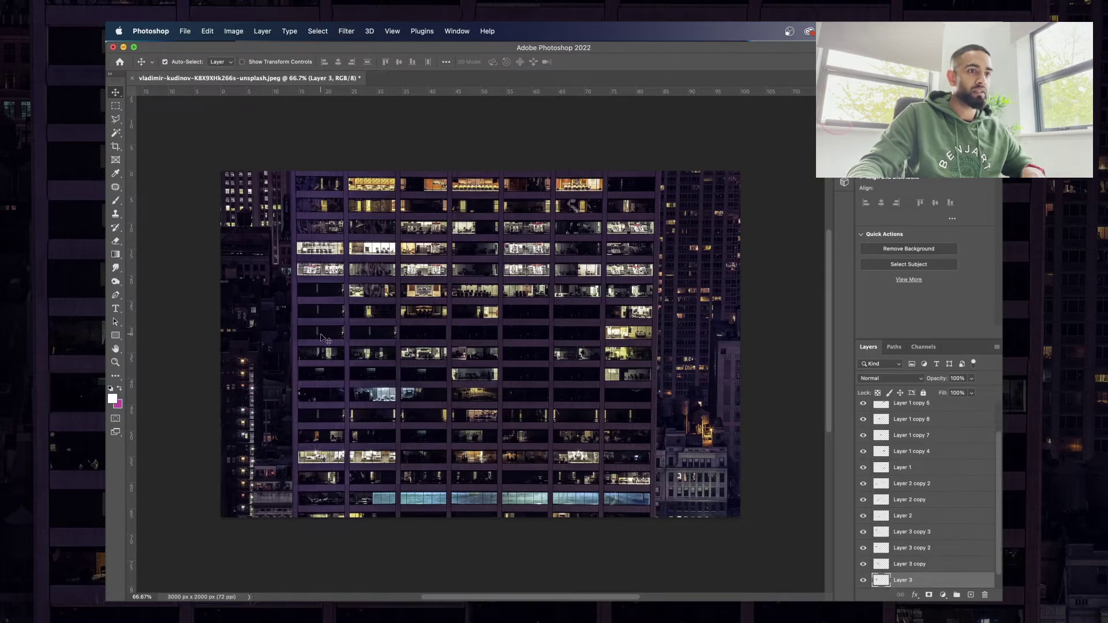
scroll(926, 549, "down", 1)
left_click(923, 532, "shift")
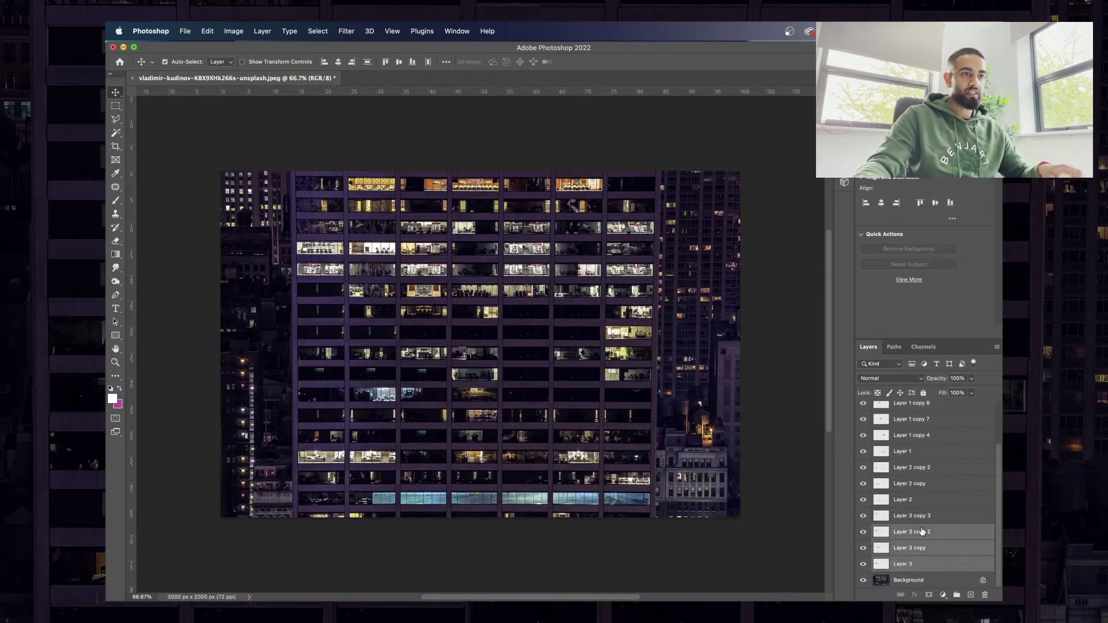
key("super+e")
left_click_drag(916, 556, 905, 413)
type("DARK ROOM 3 2")
key("Return")
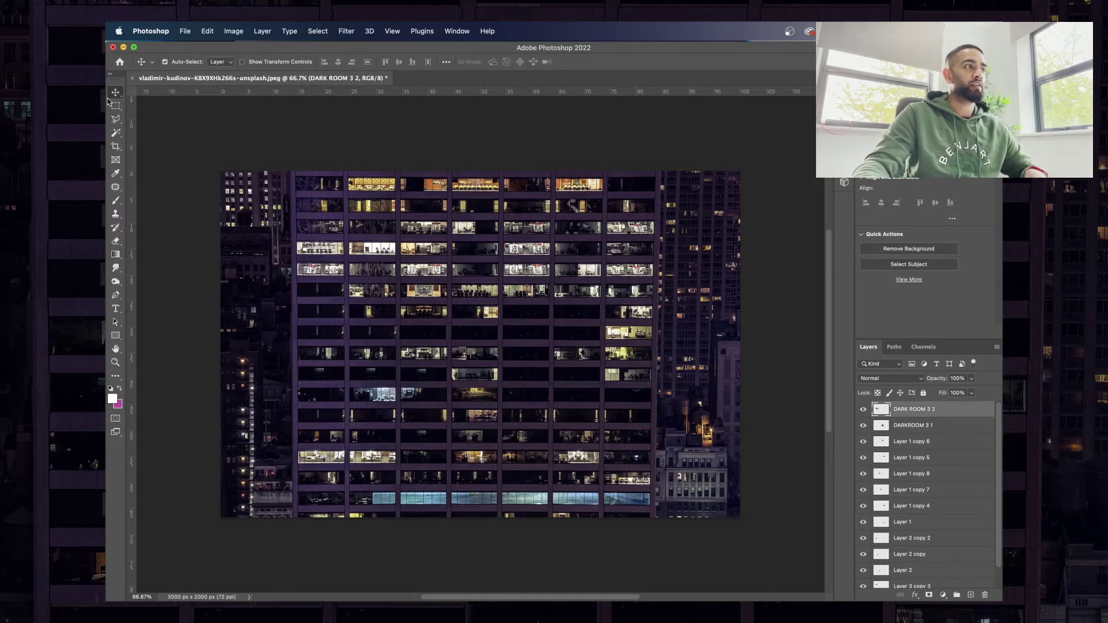
Step: Duplicate DARK ROOM 3 2 and move the copy up over higher lit windows
right_click(924, 411)
key("Escape")
key("super+j")
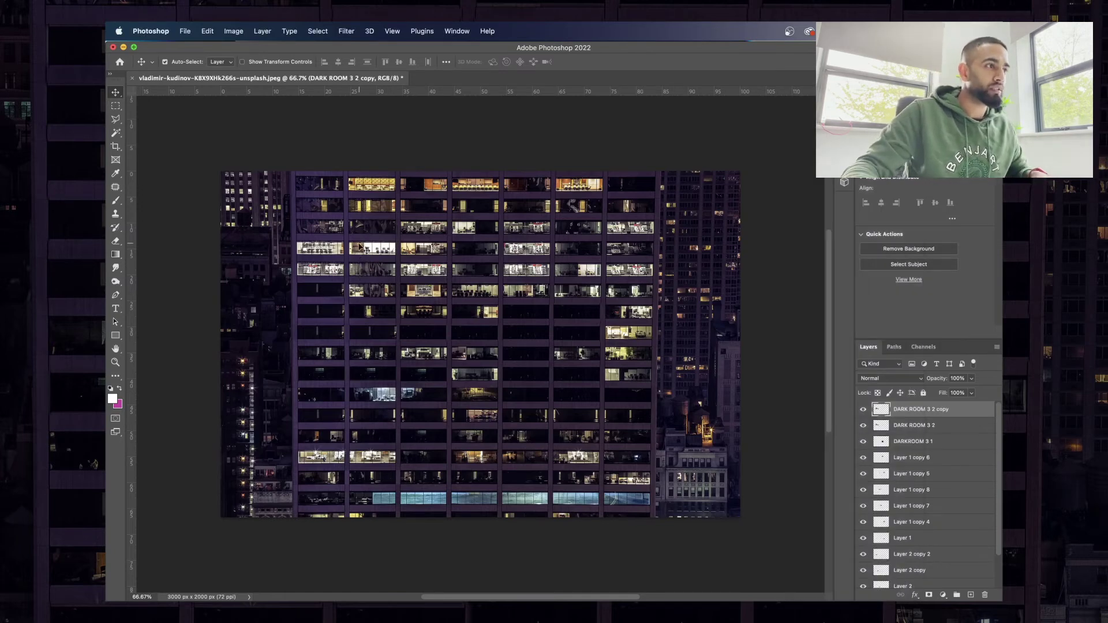
left_click(164, 61)
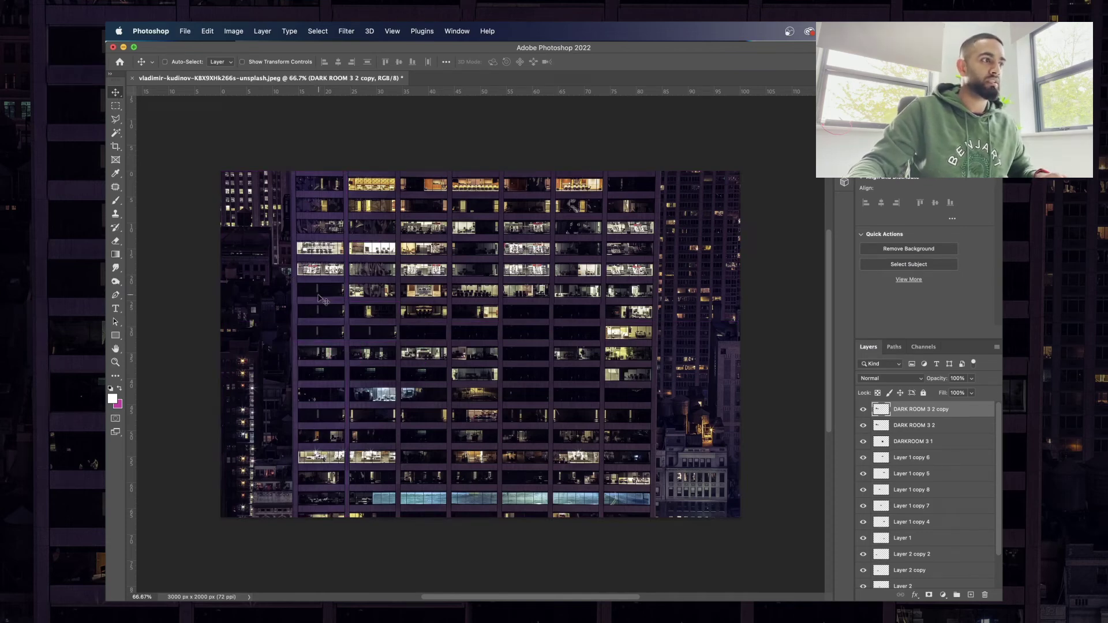
left_click_drag(346, 305, 346, 245)
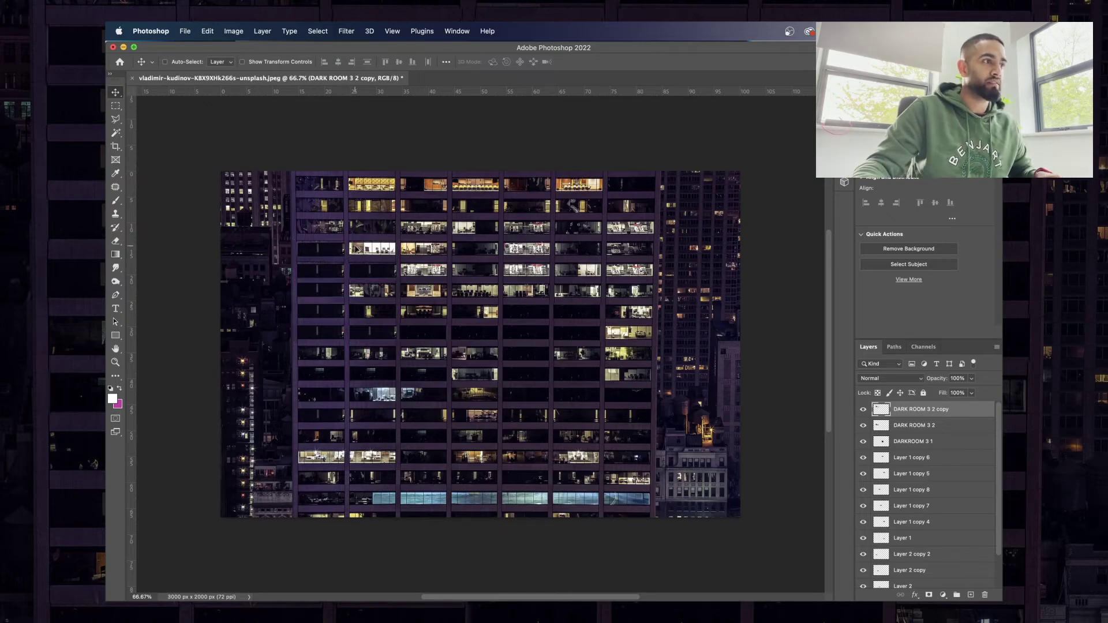
Step: Nudge the patch layer slightly up and left so it lines up with the windows
scroll(355, 250, "up", 5)
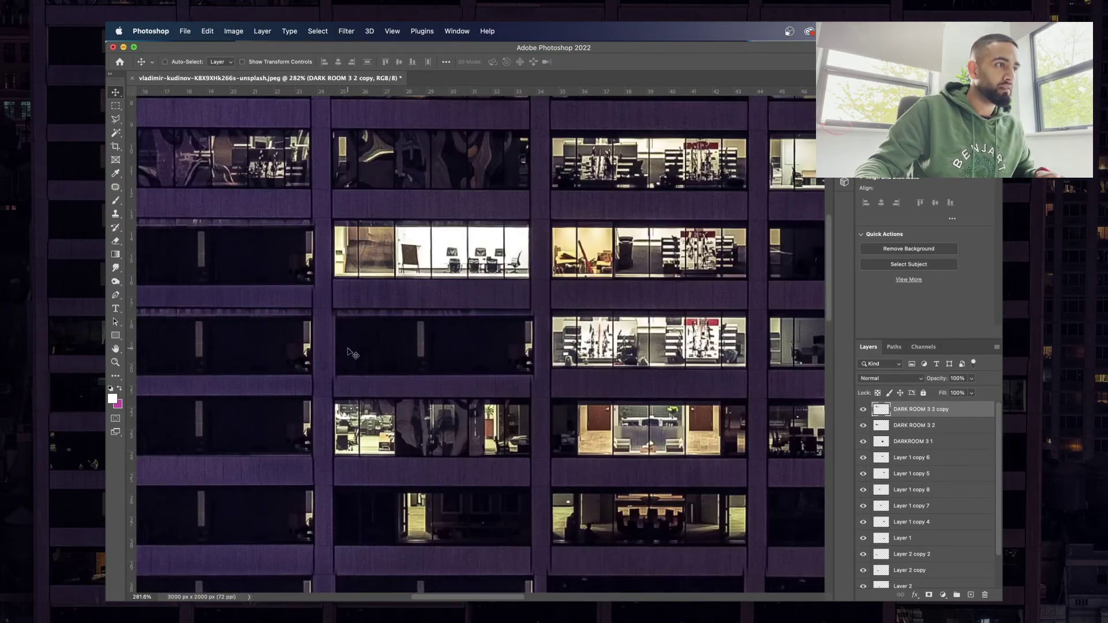
left_click_drag(352, 356, 349, 346)
key("Left")
key("Left")
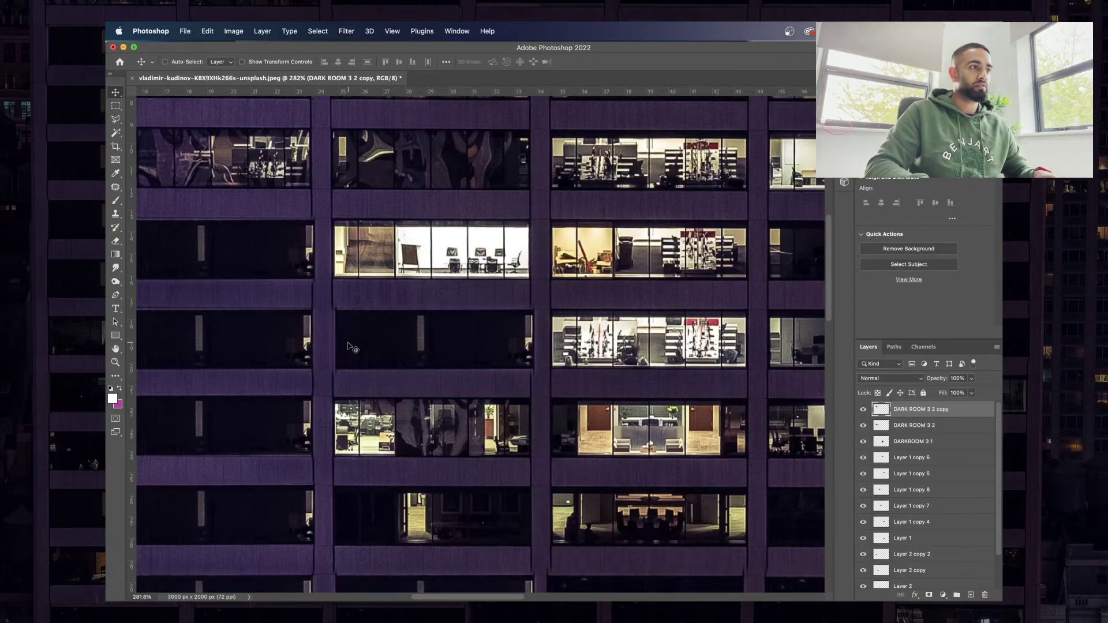
scroll(349, 346, "down", 5)
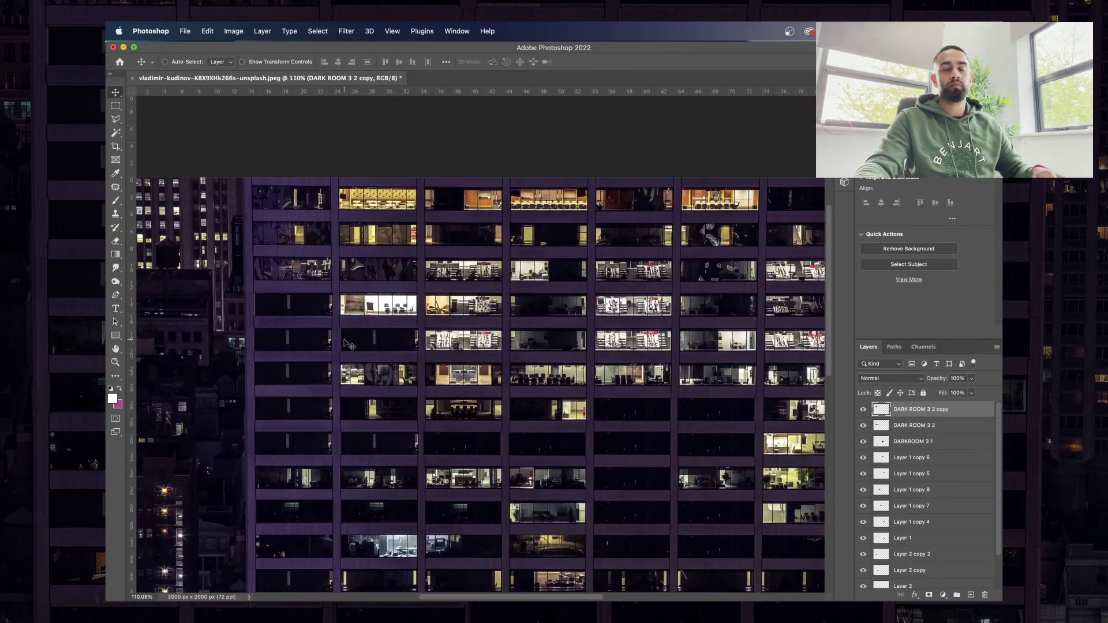
scroll(352, 341, "down", 3)
Step: Drag dark patch copies over the remaining lit windows, leaving only a few glowing
left_click_drag(542, 346, 557, 363)
right_click(883, 571)
left_click_drag(427, 271, 483, 254)
left_click_drag(427, 272, 595, 254)
left_click_drag(427, 300, 540, 294)
left_click_drag(428, 277, 594, 271)
scroll(566, 466, "down", 2)
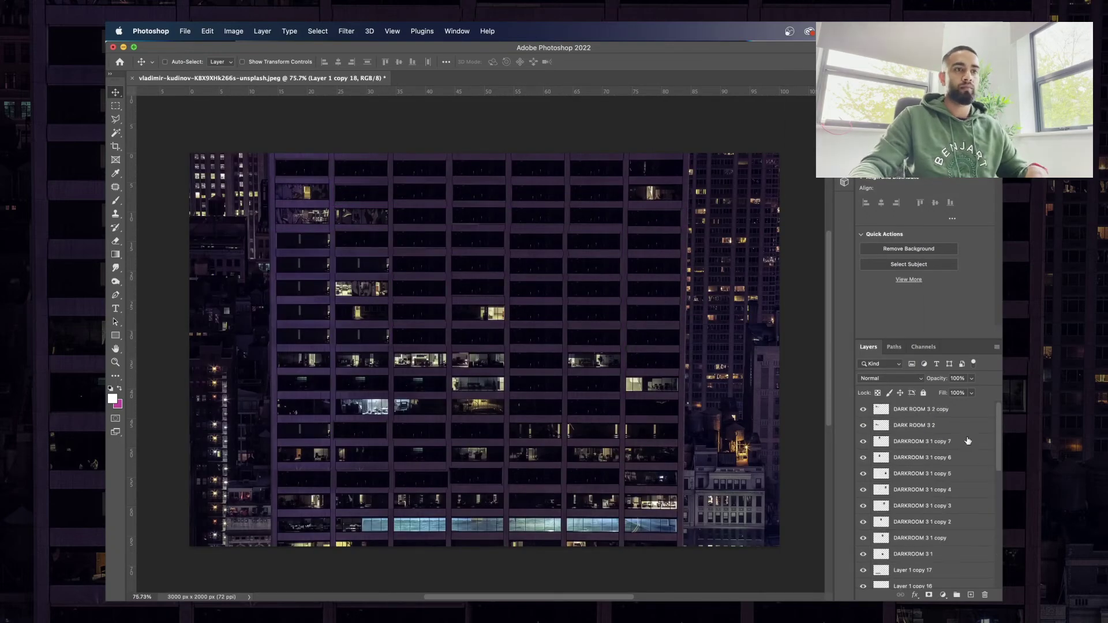
left_click(964, 416)
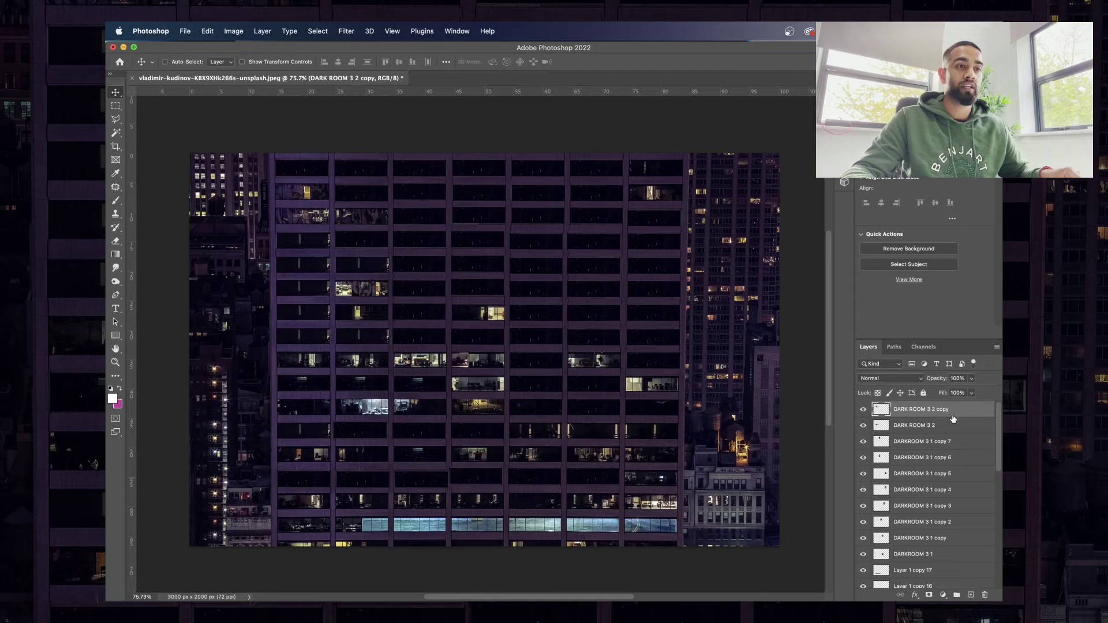
Step: Select all patch layers from DARK ROOM 3 2 copy down to Layer 3 copy 3 and merge them
scroll(955, 438, "down", 10)
left_click(931, 566, "shift")
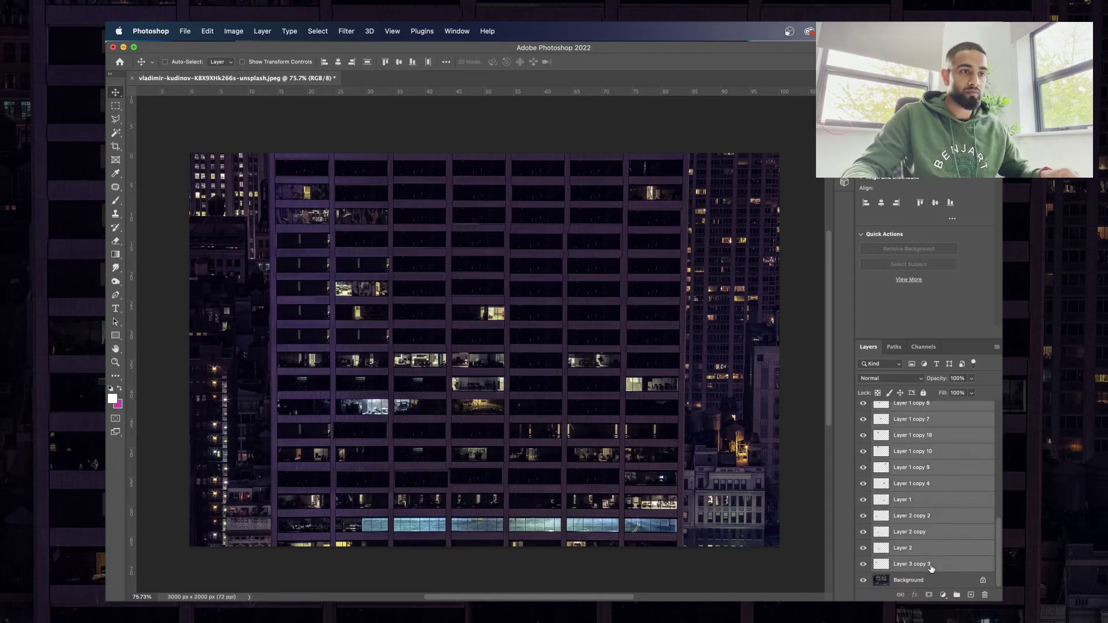
key("super+e")
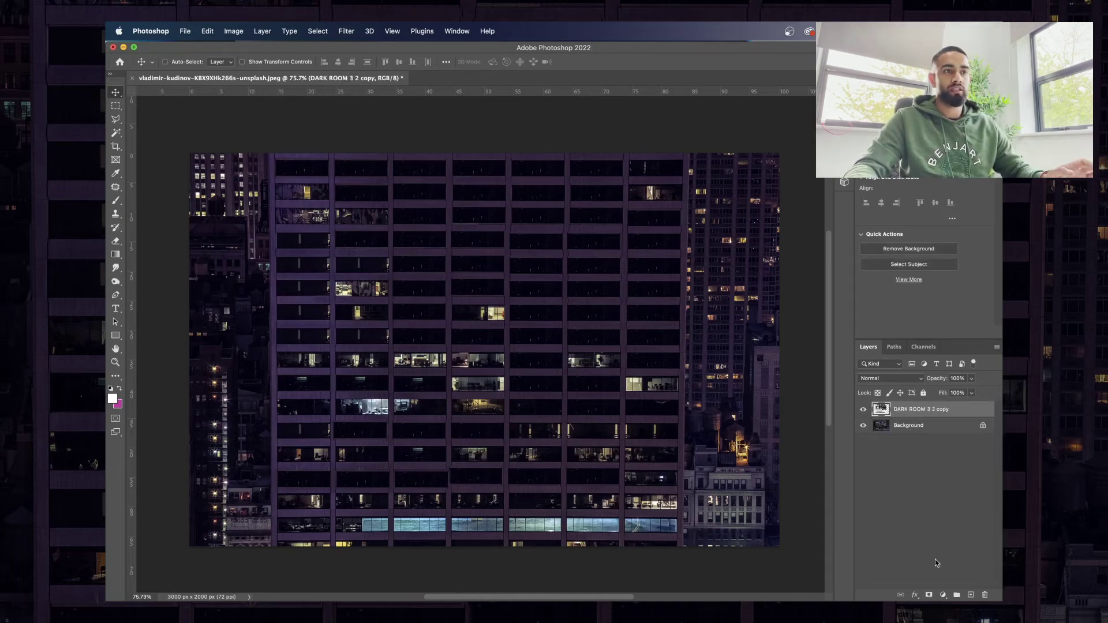
left_click(863, 411)
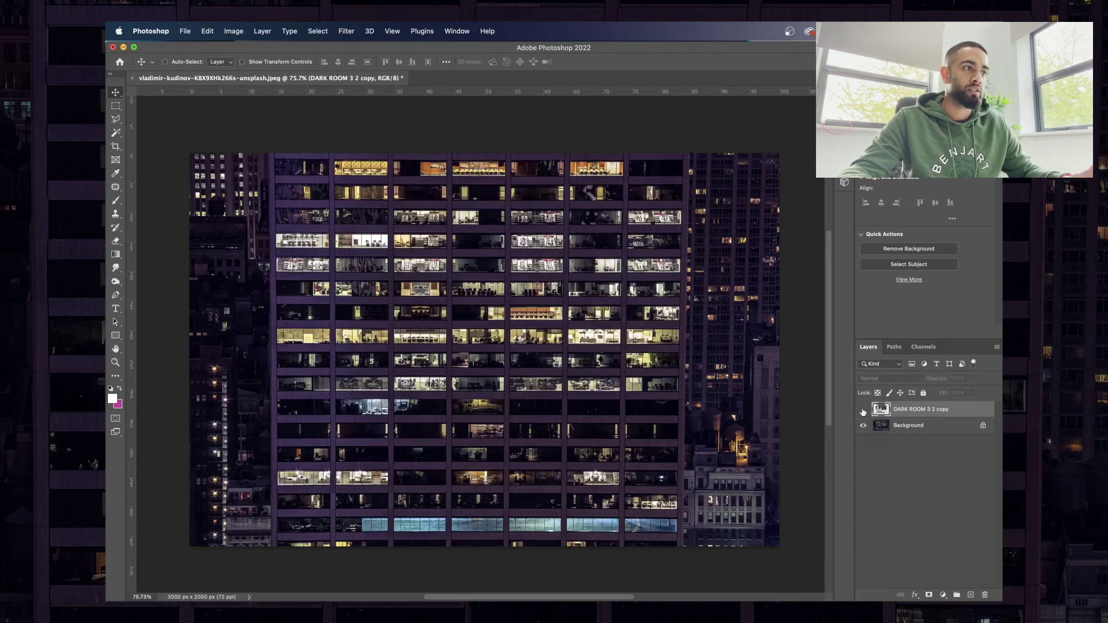
left_click(863, 411)
key("super+minus")
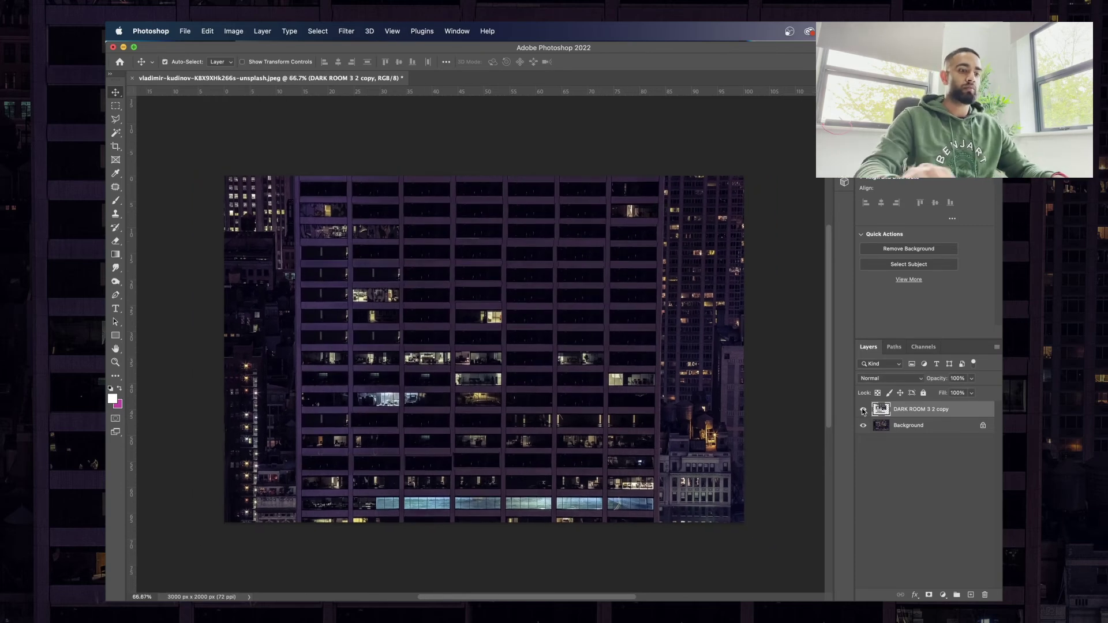
key("super+minus")
left_click(864, 411)
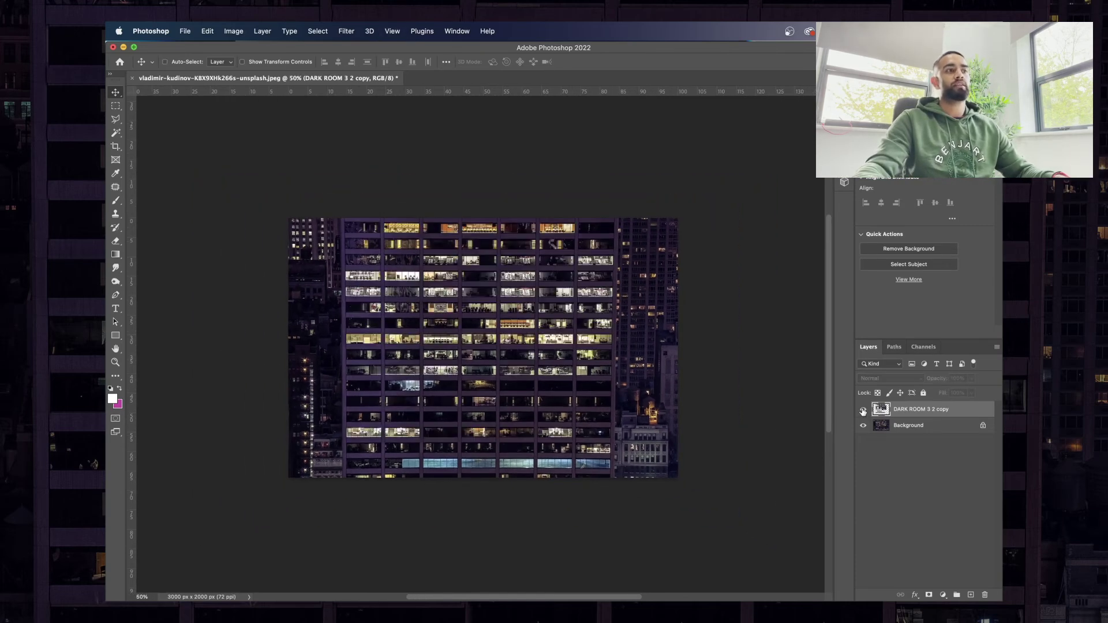
left_click(863, 411)
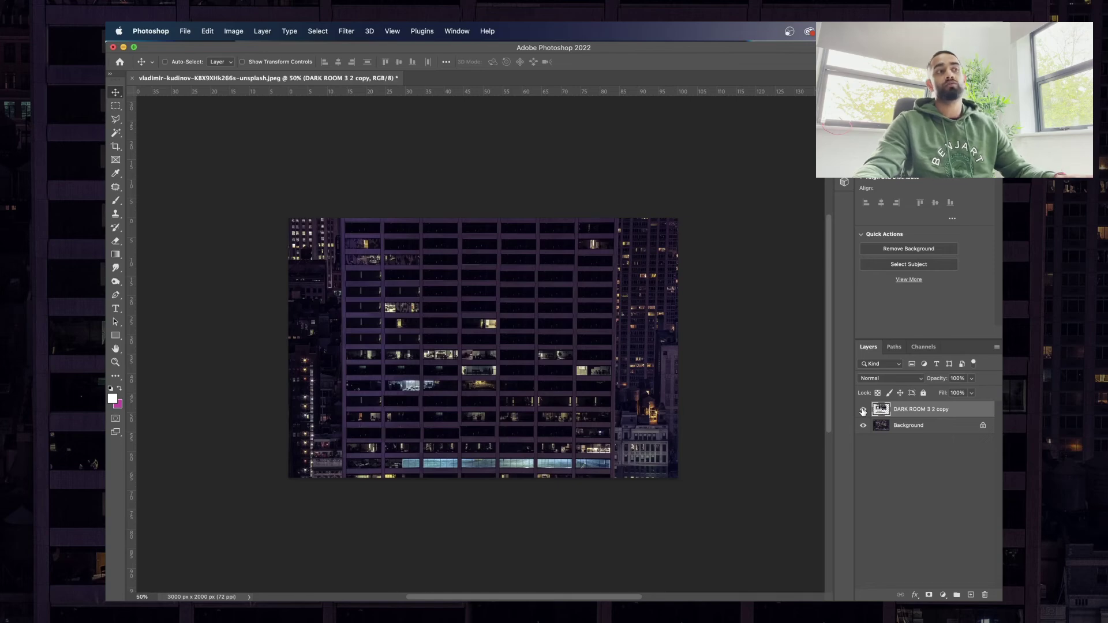
left_click(864, 411)
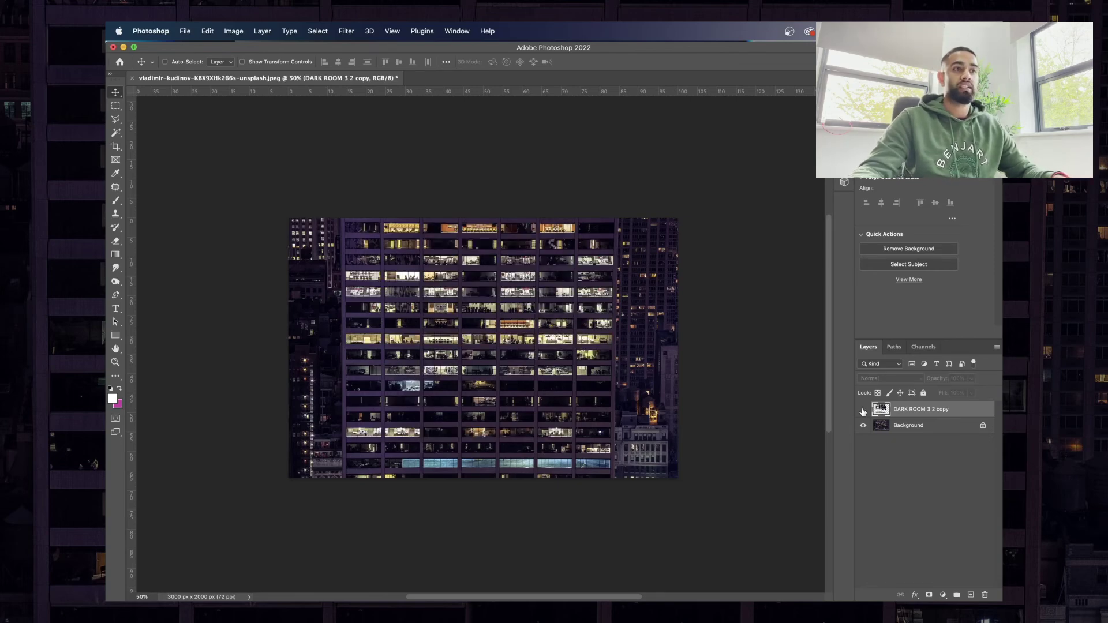
left_click(863, 411)
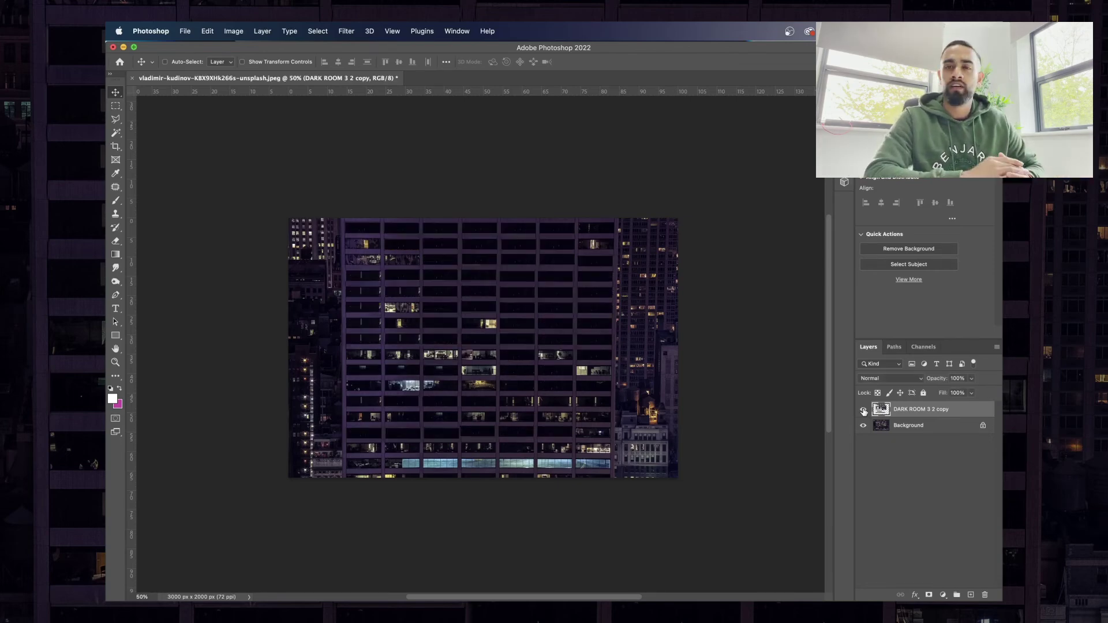